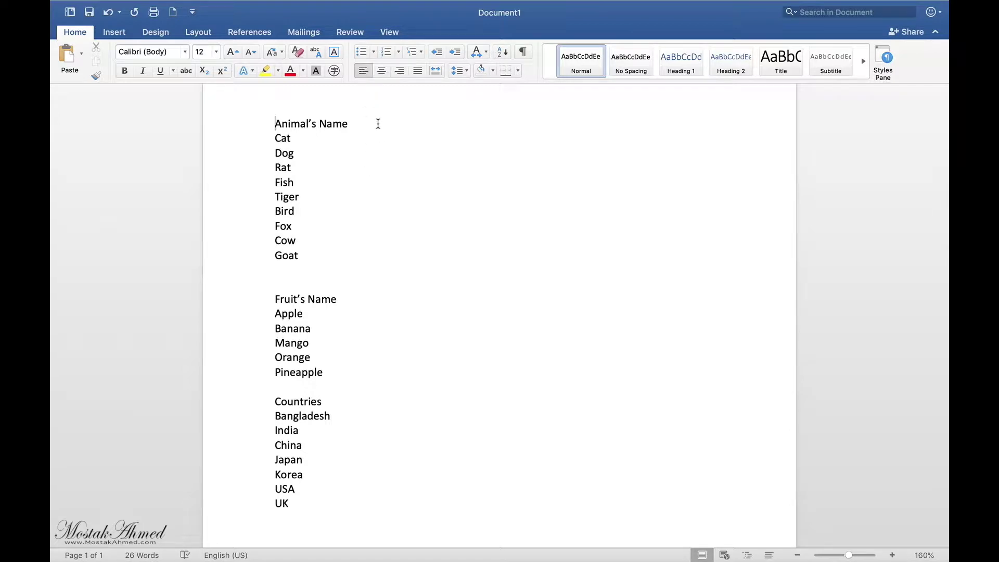
Apply bullets to the Animal's Name heading, then to the Cat through Goat lines
{"action": "left_click", "coordinate": [275, 123]}
{"action": "triple_click", "coordinate": [351, 124]}
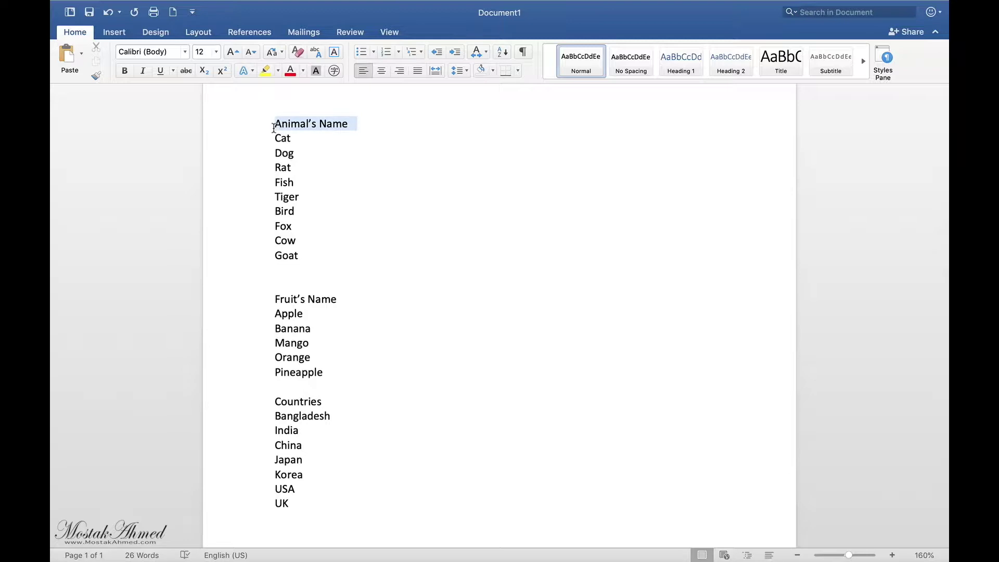
{"action": "left_click", "coordinate": [363, 52]}
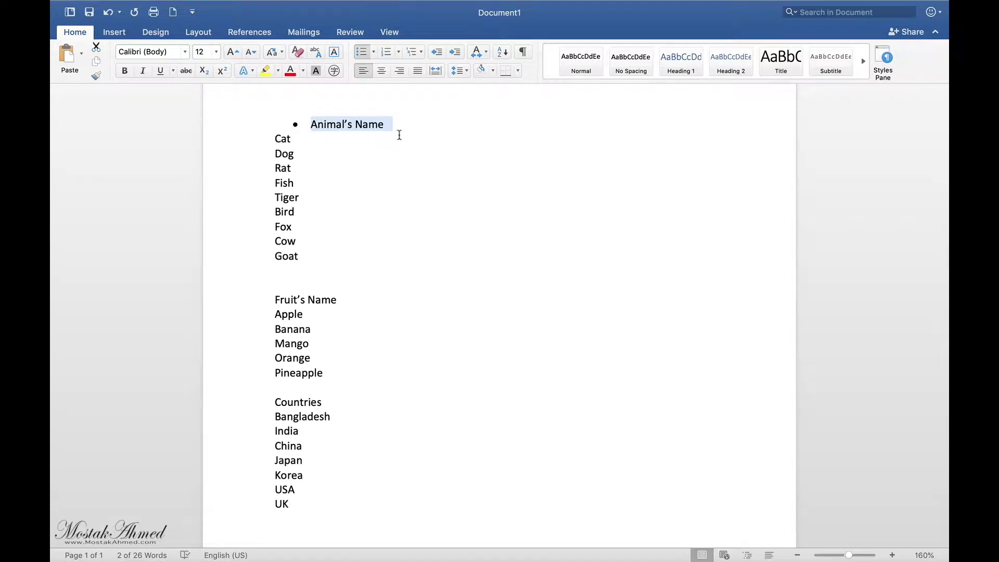
{"action": "left_click", "coordinate": [273, 139]}
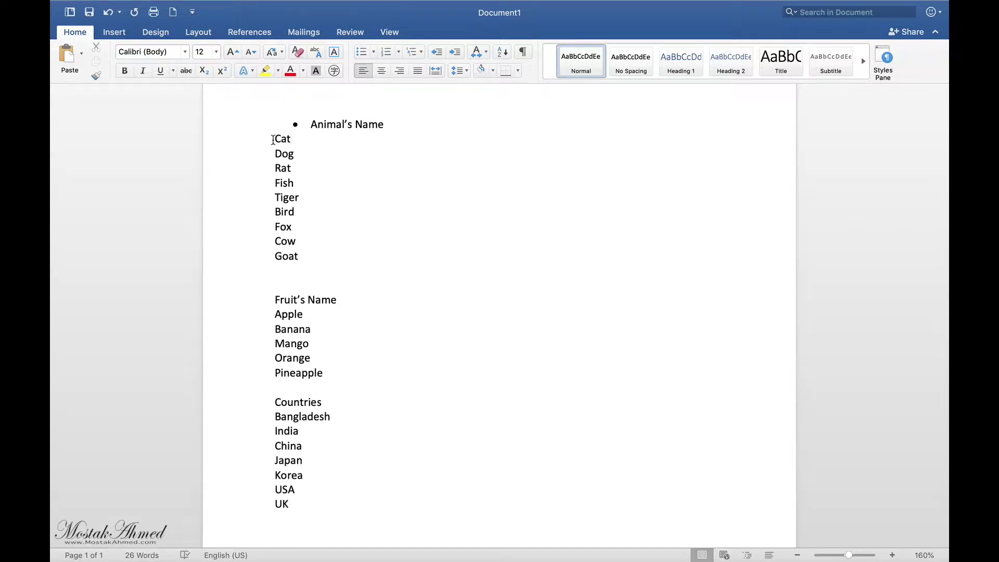
{"action": "left_click_drag", "start_coordinate": [274, 139], "coordinate": [302, 257]}
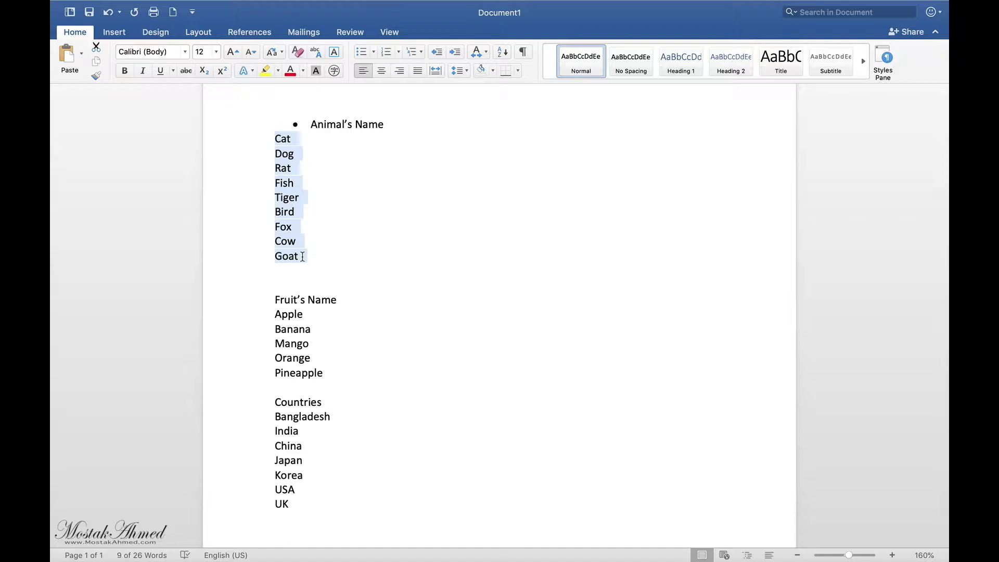
{"action": "left_click", "coordinate": [360, 52]}
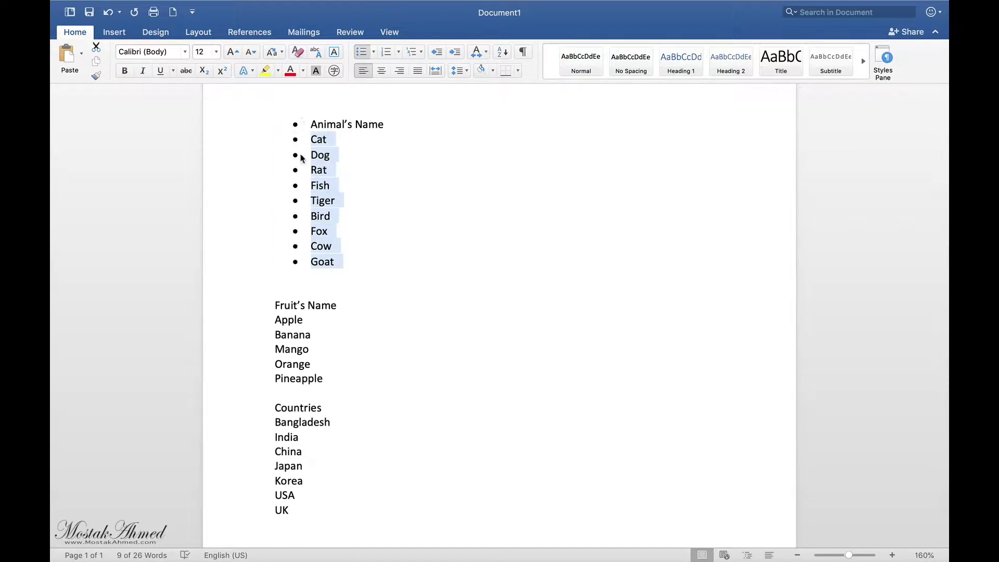
{"action": "left_click", "coordinate": [357, 264]}
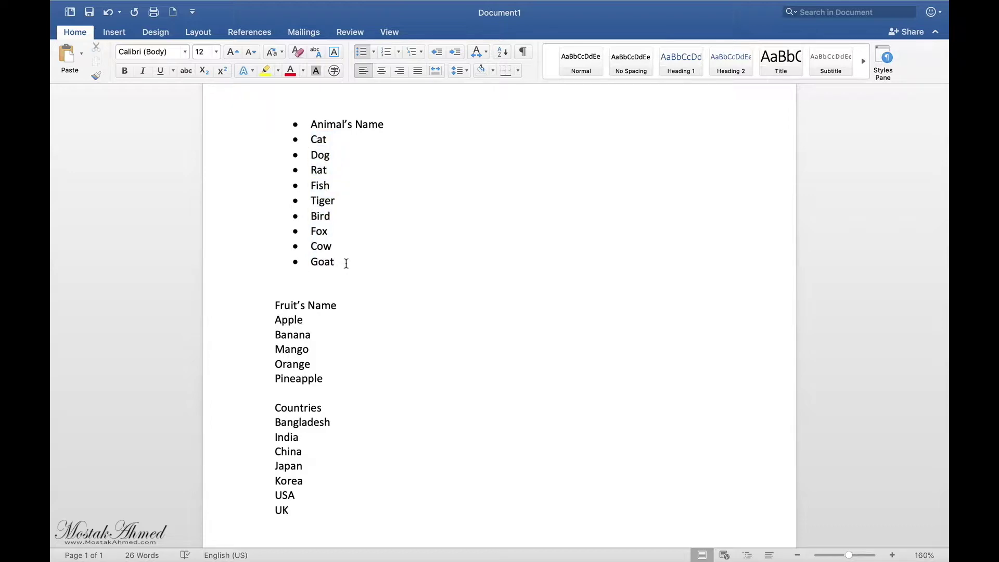
Replace the round animal bullets with the arrowhead symbol from the Bullet Library
{"action": "left_click", "coordinate": [374, 53]}
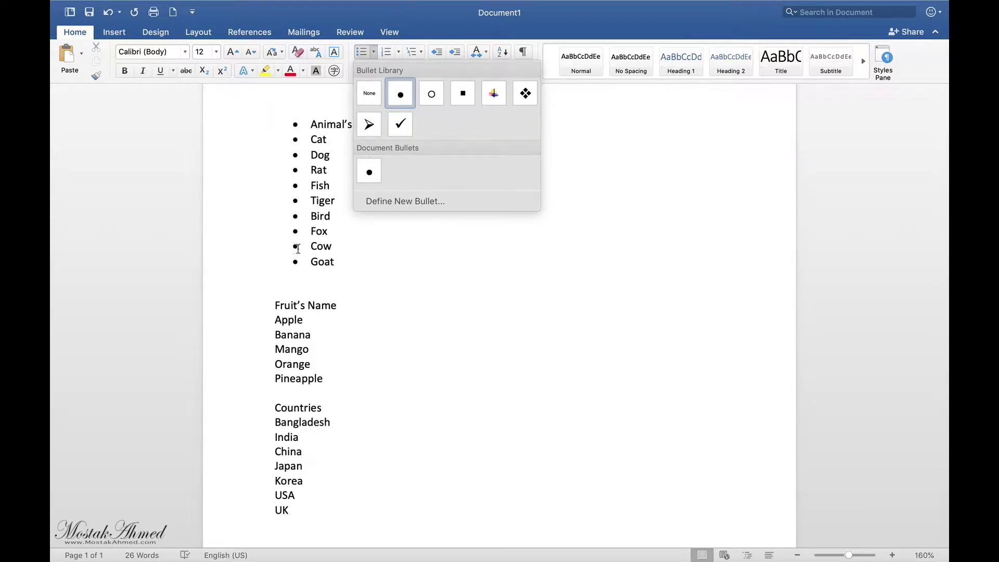
{"action": "left_click", "coordinate": [369, 124]}
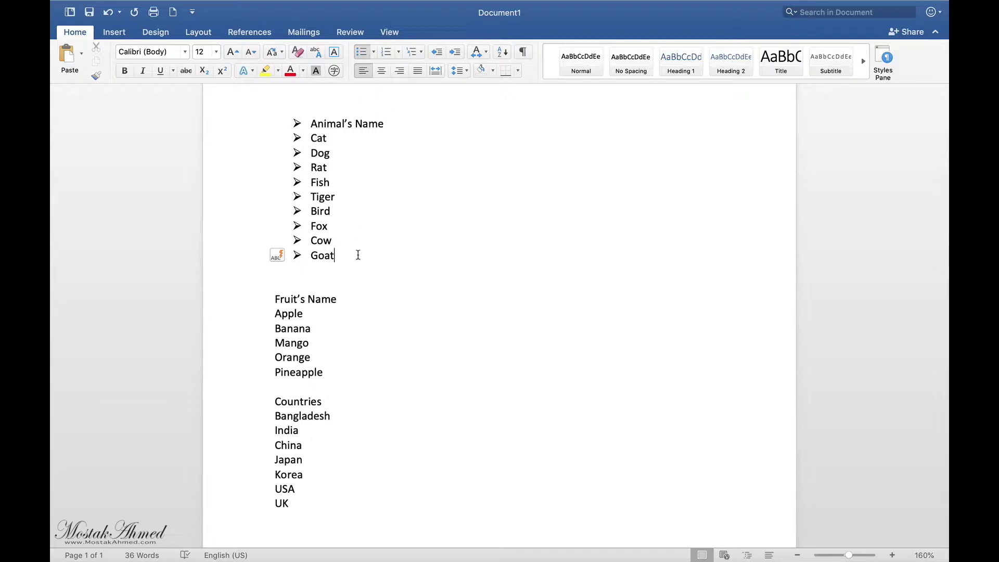
Give the Fruit's Name line a '1.' number and display the Numbering Library formats
{"action": "scroll", "coordinate": [356, 254], "scroll_direction": "down", "scroll_amount": 2}
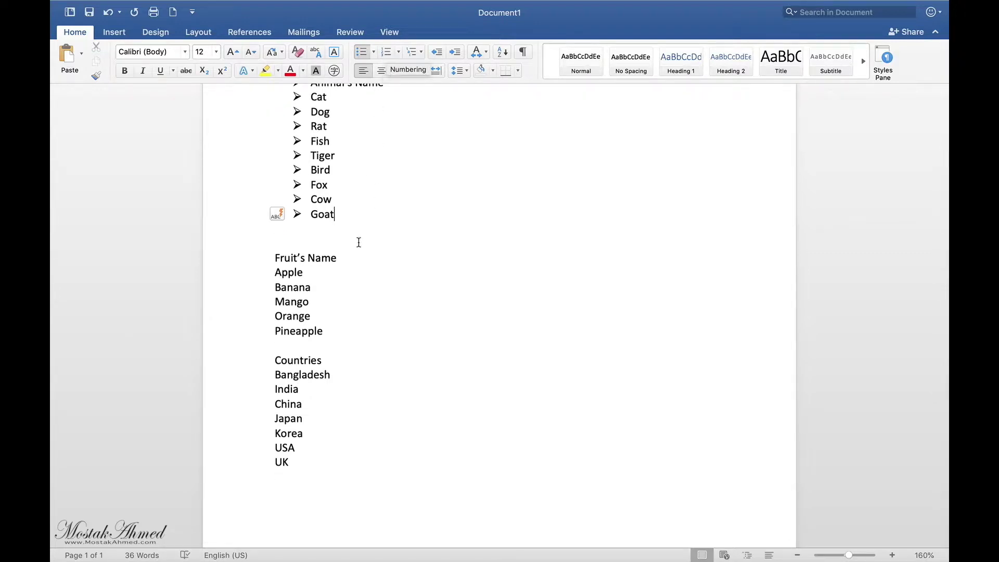
{"action": "scroll", "coordinate": [357, 241], "scroll_direction": "down", "scroll_amount": 2}
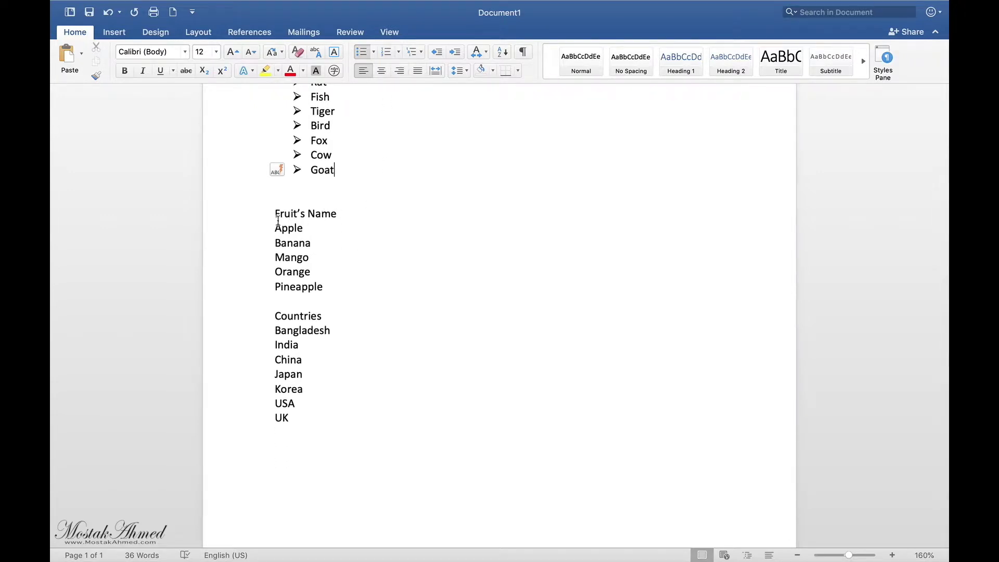
{"action": "left_click", "coordinate": [275, 213]}
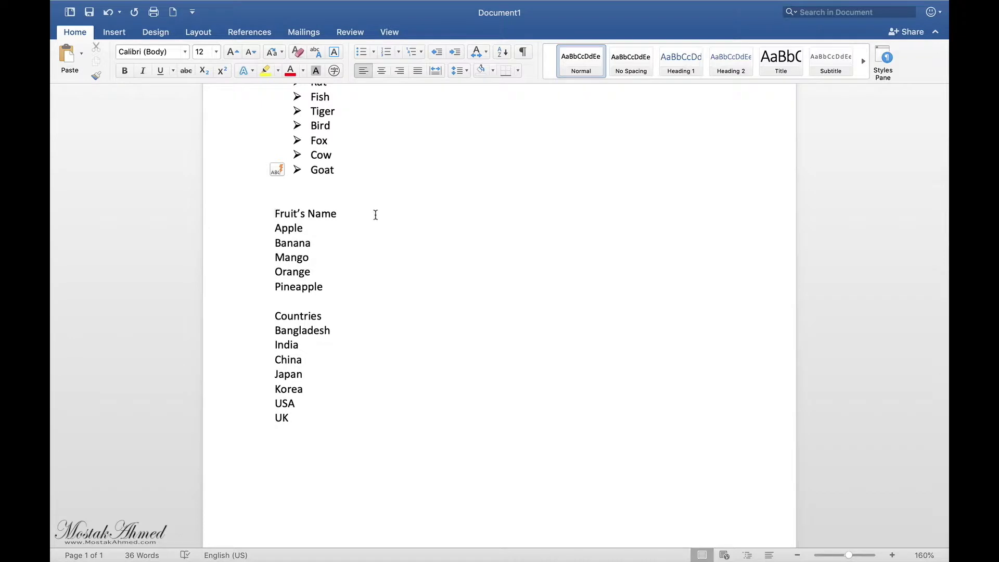
{"action": "left_click", "coordinate": [388, 53]}
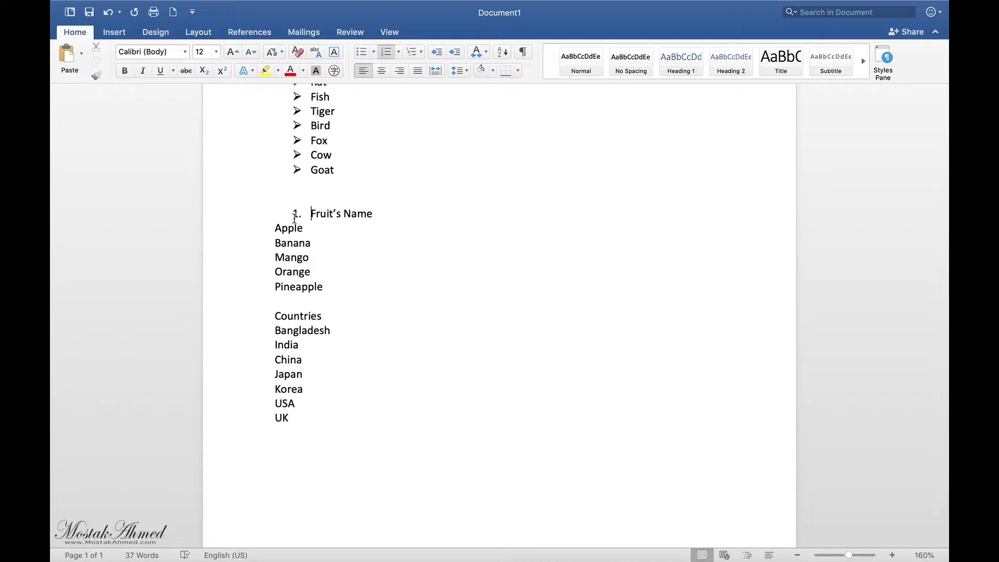
{"action": "left_click", "coordinate": [399, 52]}
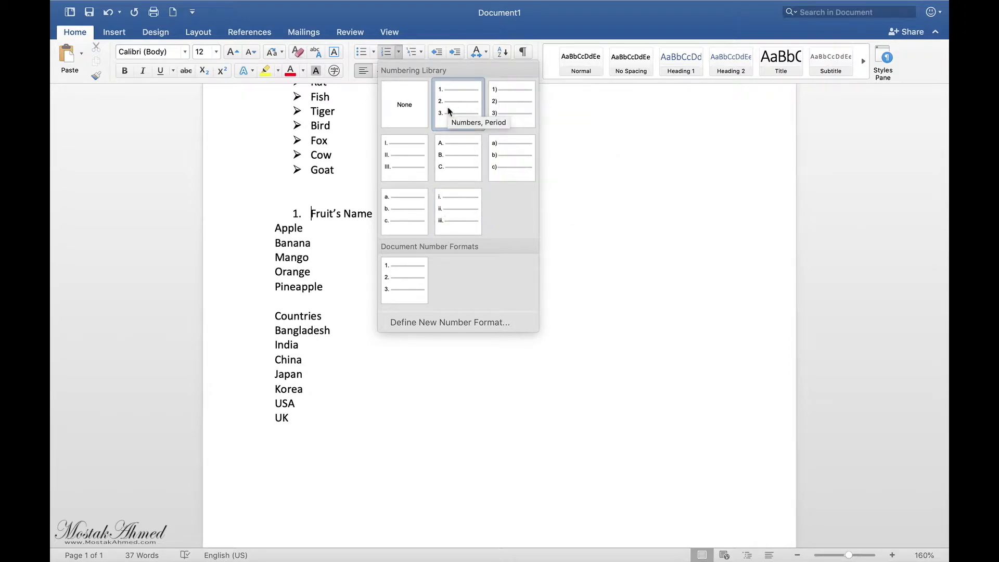
Close the Numbering Library and leave Apple through Pineapple unnumbered under Fruit's Name
{"action": "left_click", "coordinate": [453, 323]}
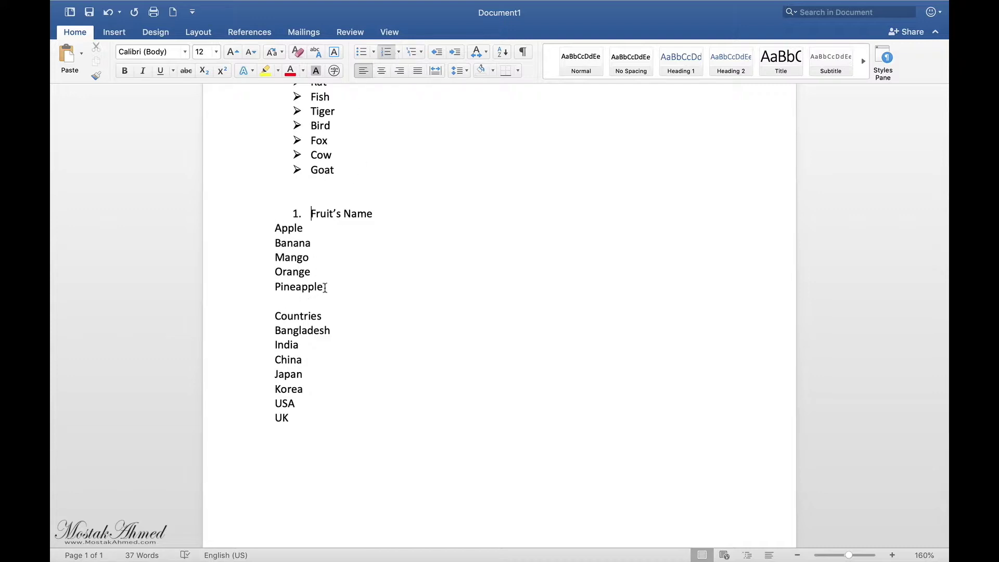
{"action": "left_click_drag", "start_coordinate": [326, 287], "coordinate": [271, 229]}
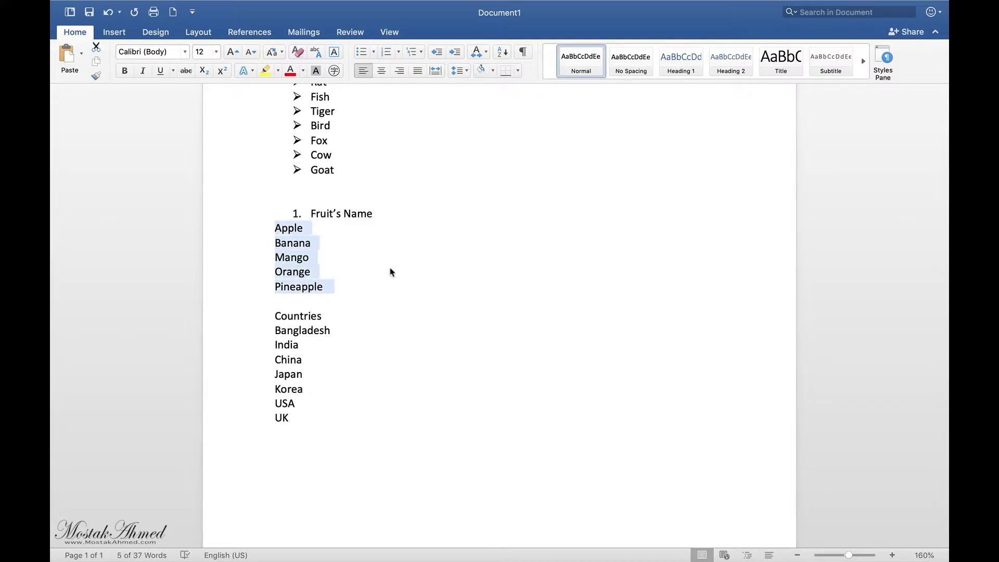
{"action": "left_click", "coordinate": [386, 52]}
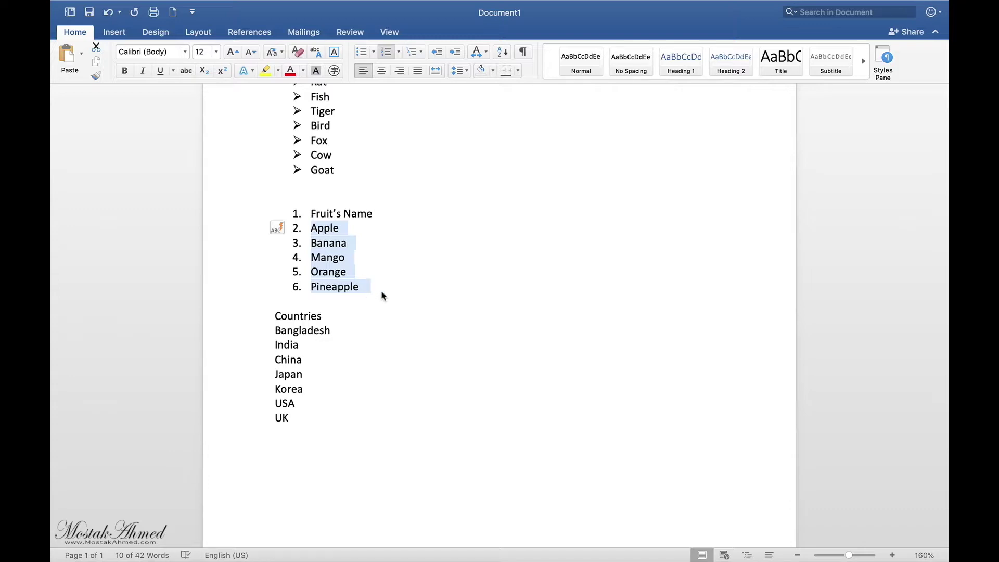
{"action": "left_click", "coordinate": [383, 51]}
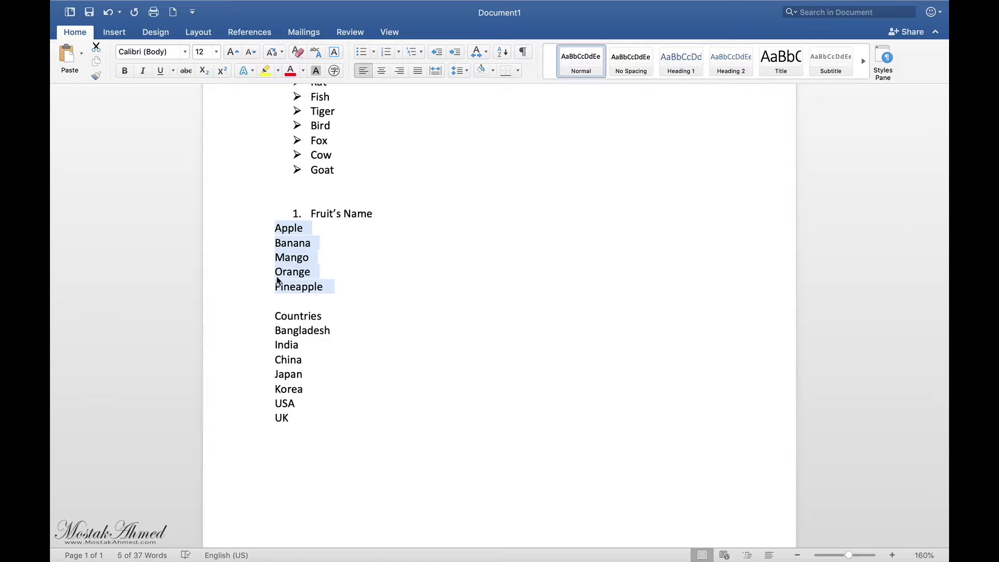
{"action": "left_click", "coordinate": [349, 289]}
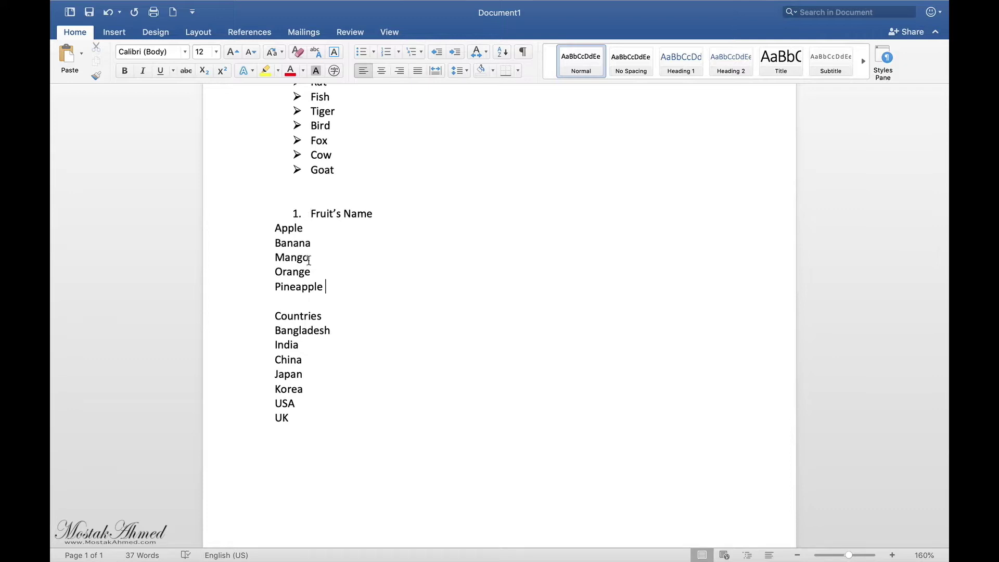
{"action": "left_click", "coordinate": [309, 214]}
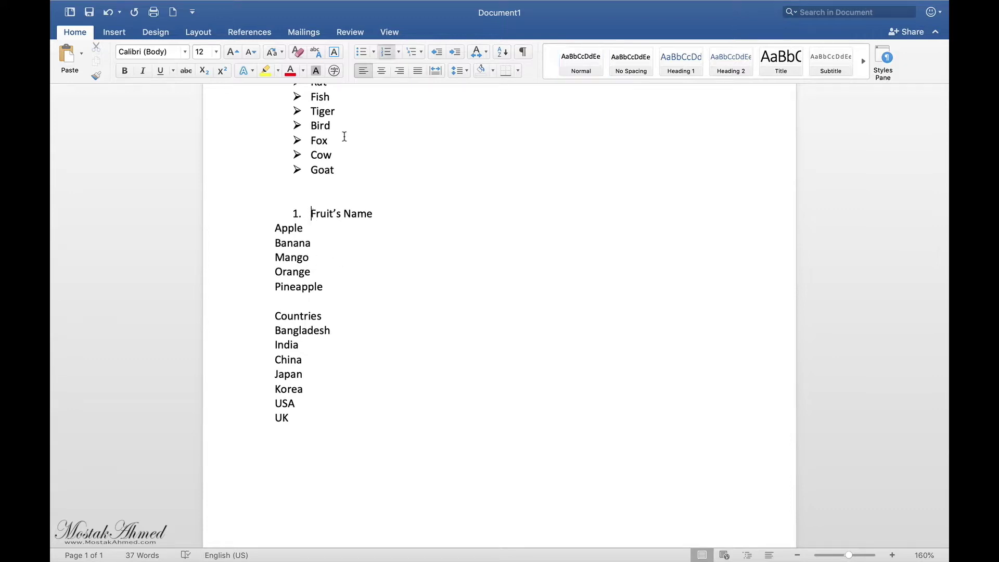
Swap Fruit's Name's simple numbering for a numbered style from the Multilevel List gallery
{"action": "left_click", "coordinate": [386, 52]}
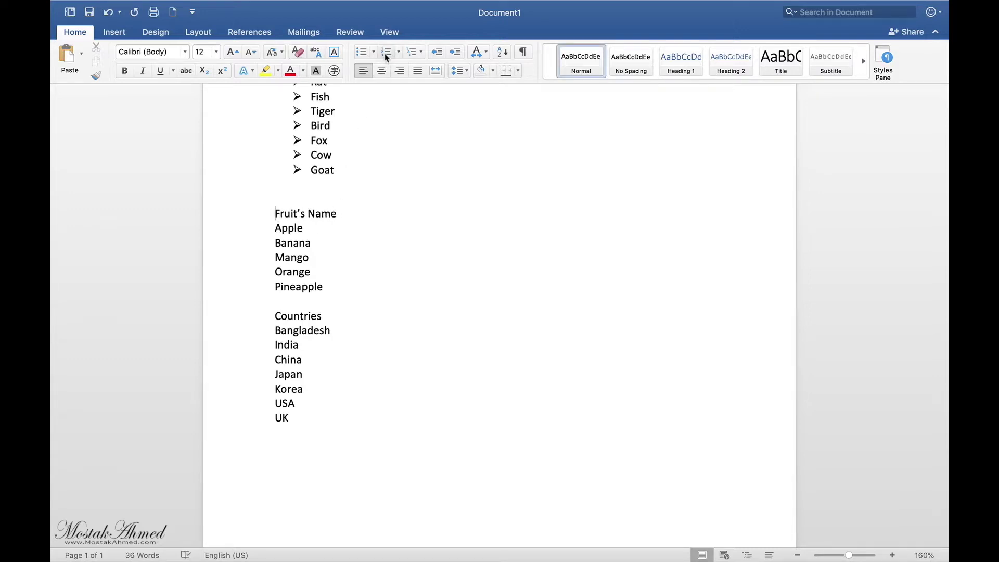
{"action": "left_click", "coordinate": [414, 52]}
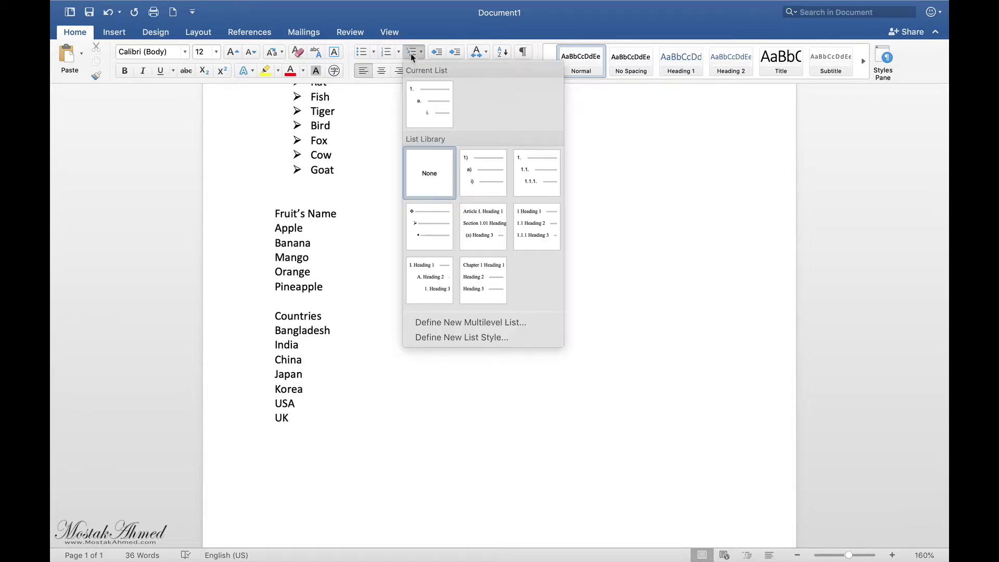
{"action": "left_click", "coordinate": [533, 176]}
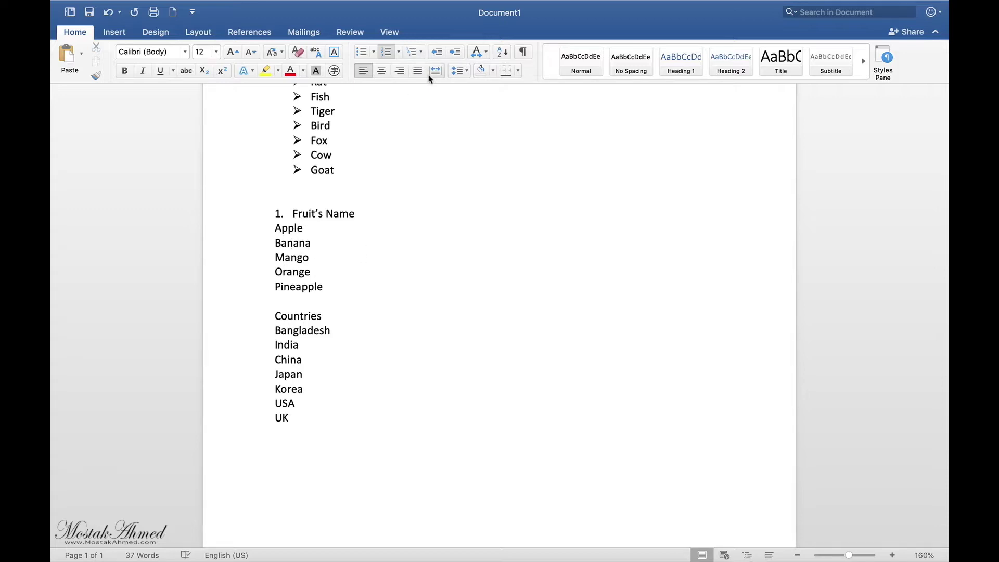
Number Apple and Banana and demote them to sub-items 1.1 and 1.2
{"action": "left_click", "coordinate": [274, 226]}
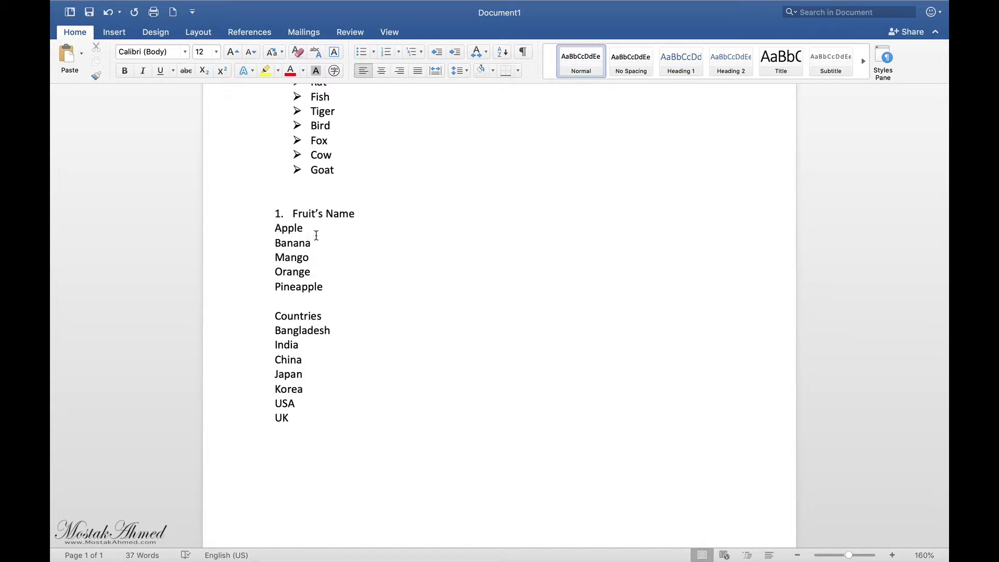
{"action": "left_click", "coordinate": [276, 229]}
{"action": "left_click", "coordinate": [385, 52]}
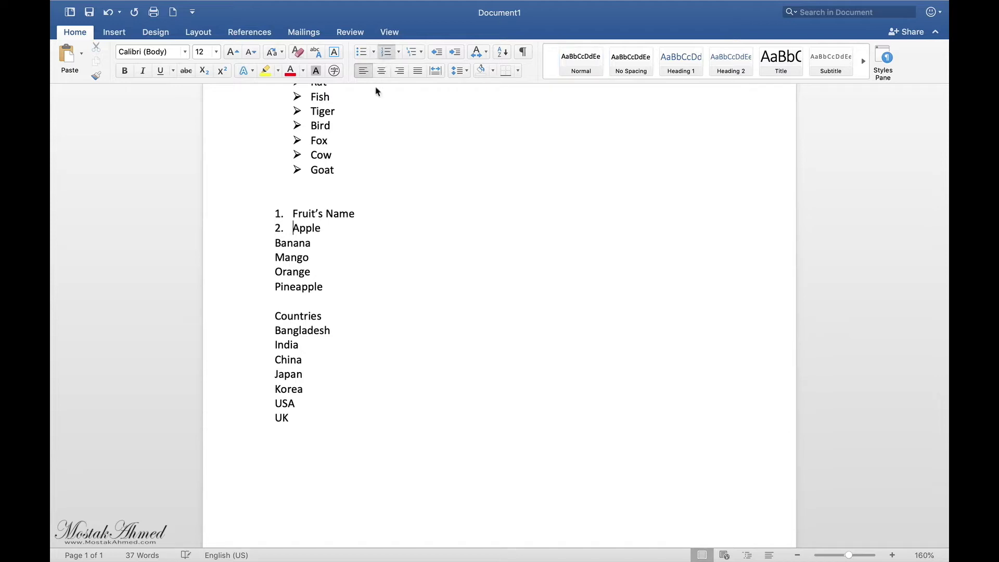
{"action": "left_click", "coordinate": [270, 242]}
{"action": "left_click", "coordinate": [386, 52]}
{"action": "left_click", "coordinate": [294, 227]}
{"action": "key", "text": "Tab"}
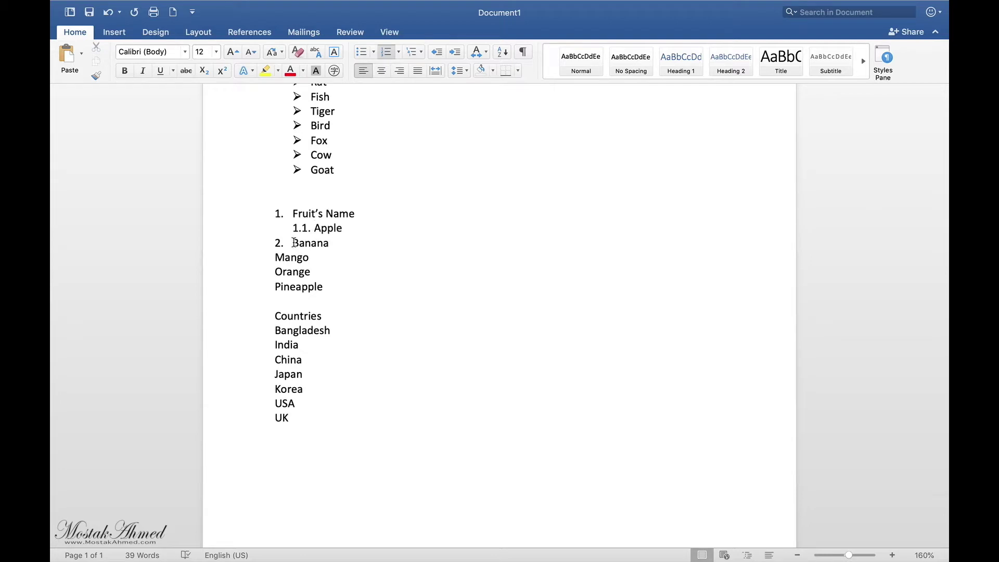
{"action": "left_click", "coordinate": [293, 242]}
{"action": "key", "text": "Tab"}
Make Mango sub-item 1.3 by joining it onto Banana's line and splitting it back
{"action": "left_click", "coordinate": [275, 258]}
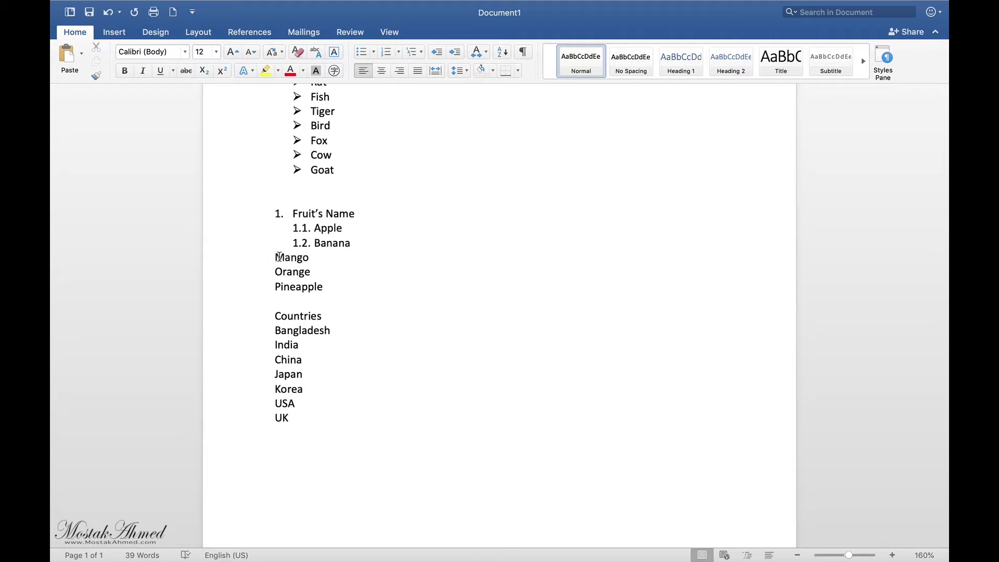
{"action": "key", "text": "Tab"}
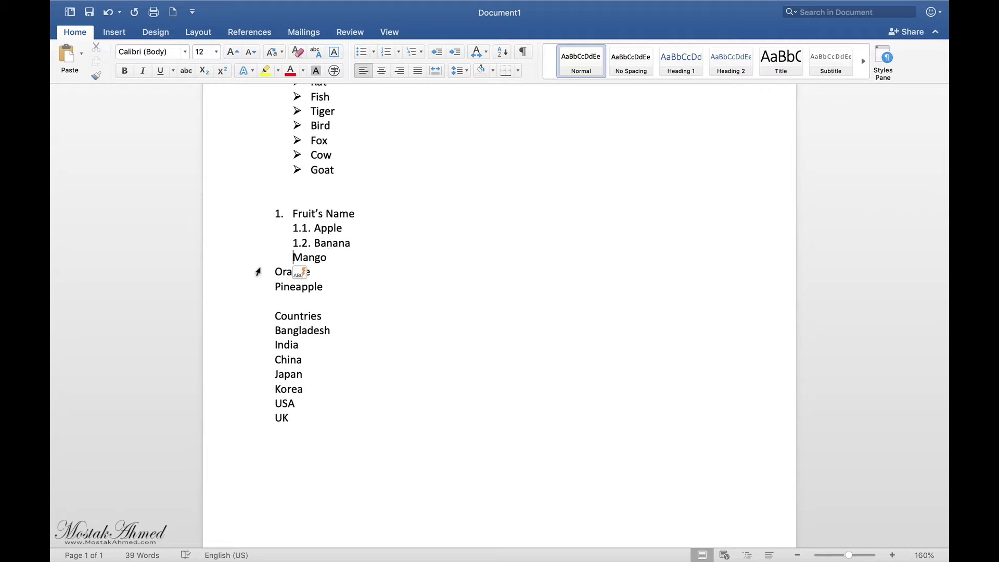
{"action": "key", "text": "BackSpace"}
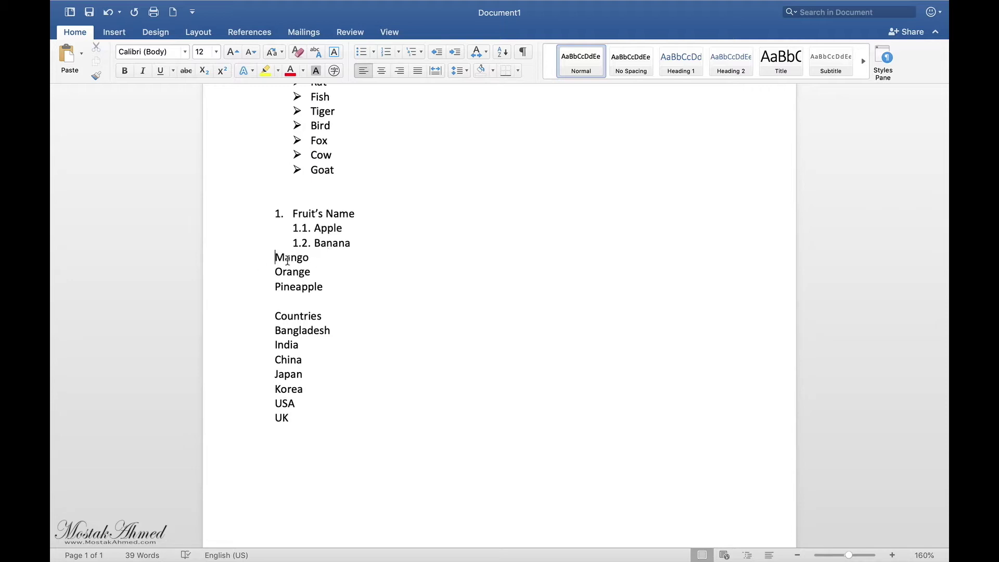
{"action": "key", "text": "BackSpace"}
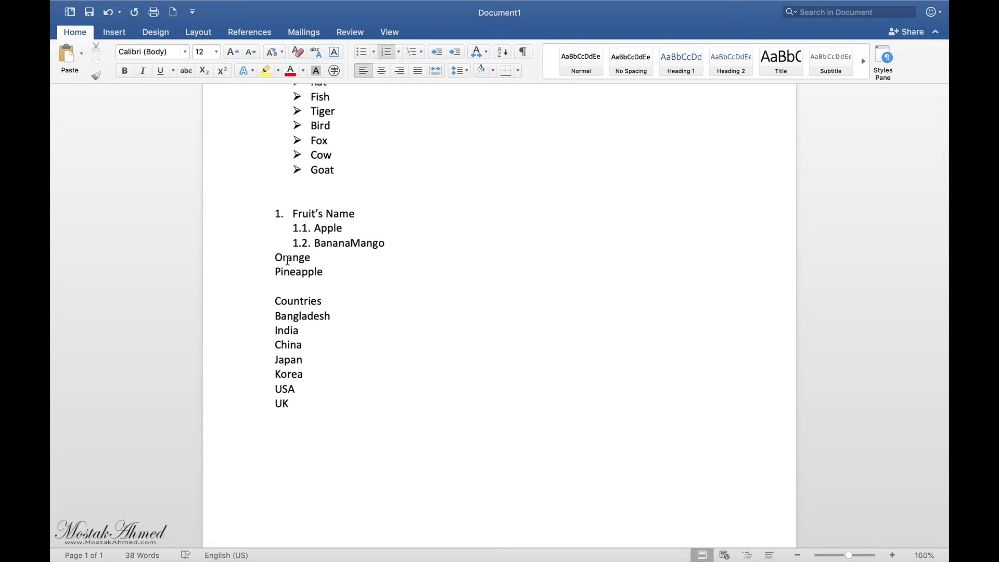
{"action": "key", "text": "Return"}
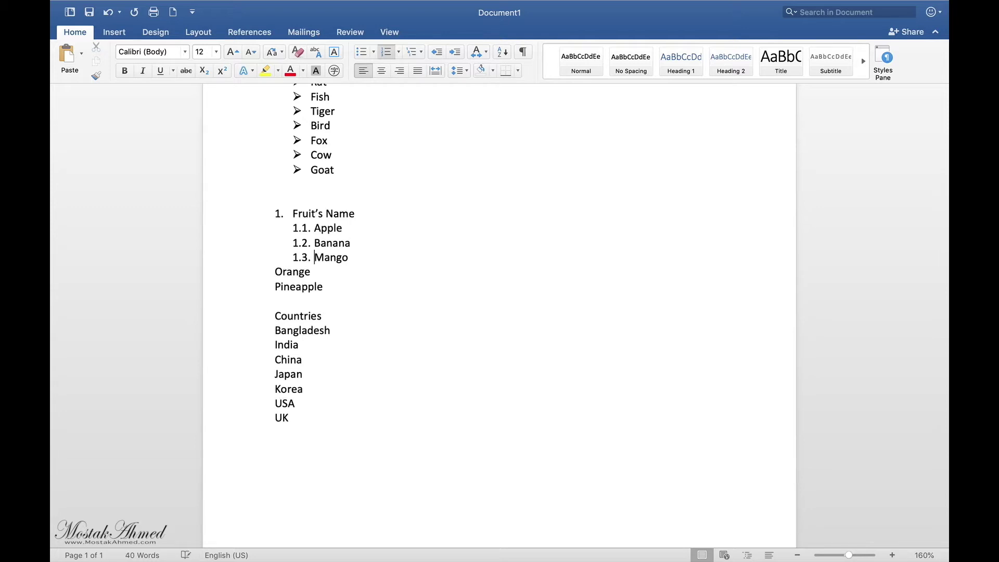
Number Orange and Pineapple and demote them to sub-items 1.4 and 1.5
{"action": "left_click", "coordinate": [275, 271]}
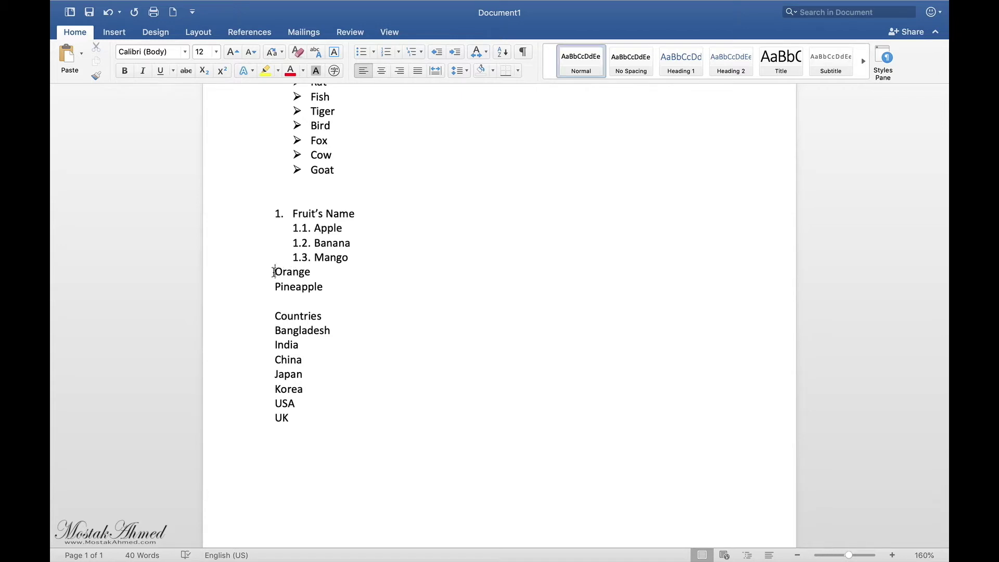
{"action": "left_click", "coordinate": [388, 54]}
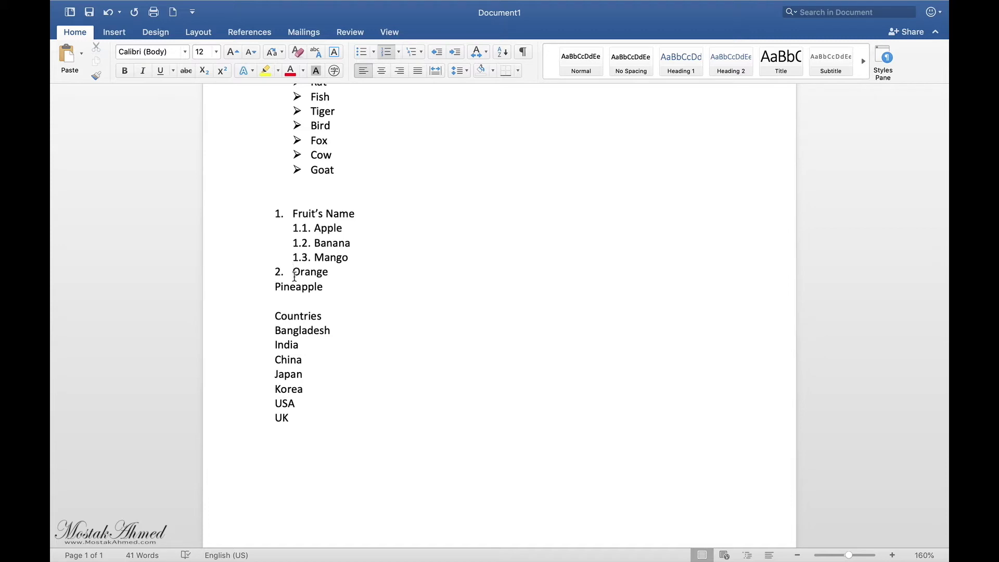
{"action": "key", "text": "Tab"}
{"action": "left_click", "coordinate": [276, 287]}
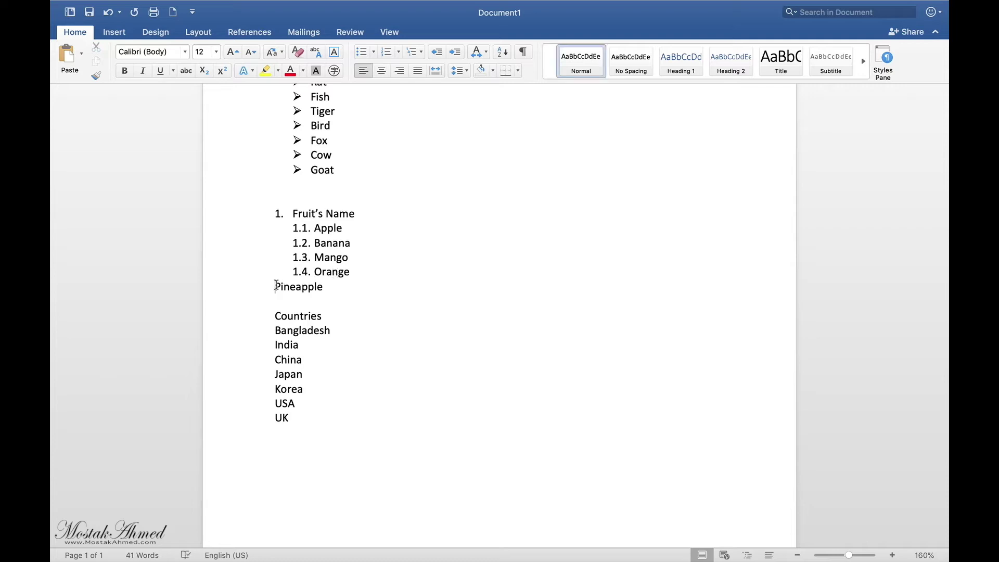
{"action": "left_click", "coordinate": [385, 52]}
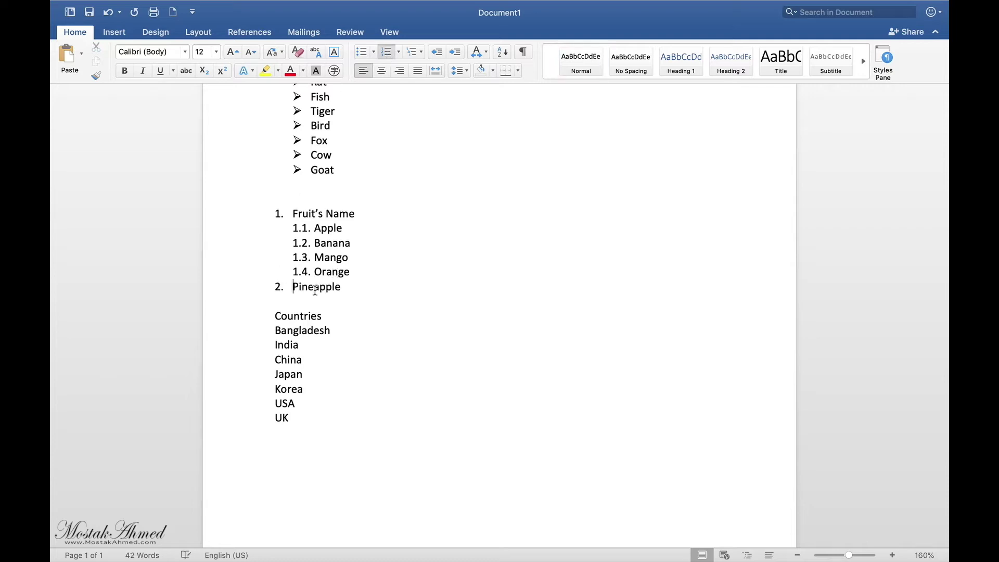
{"action": "key", "text": "Tab"}
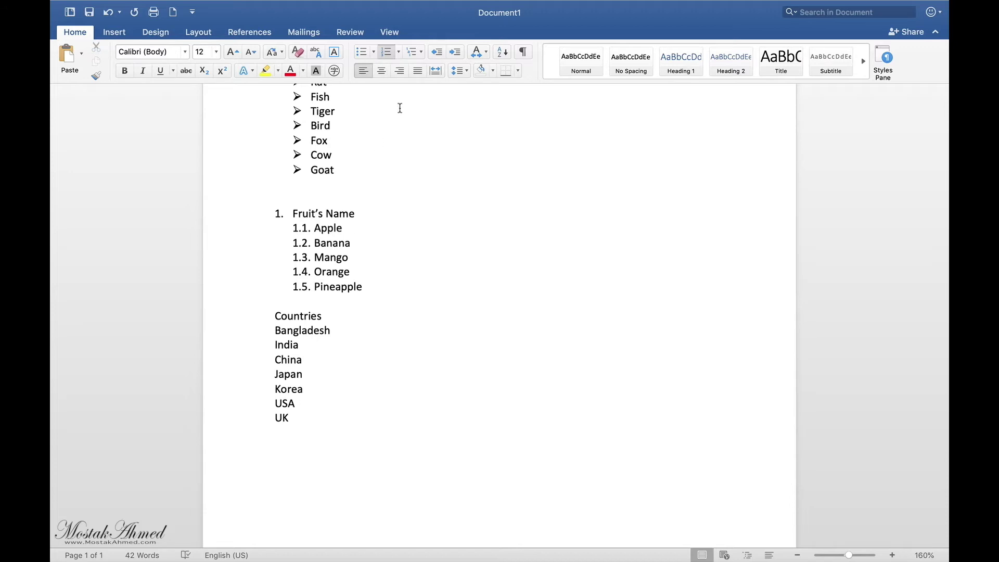
{"action": "left_click", "coordinate": [421, 54]}
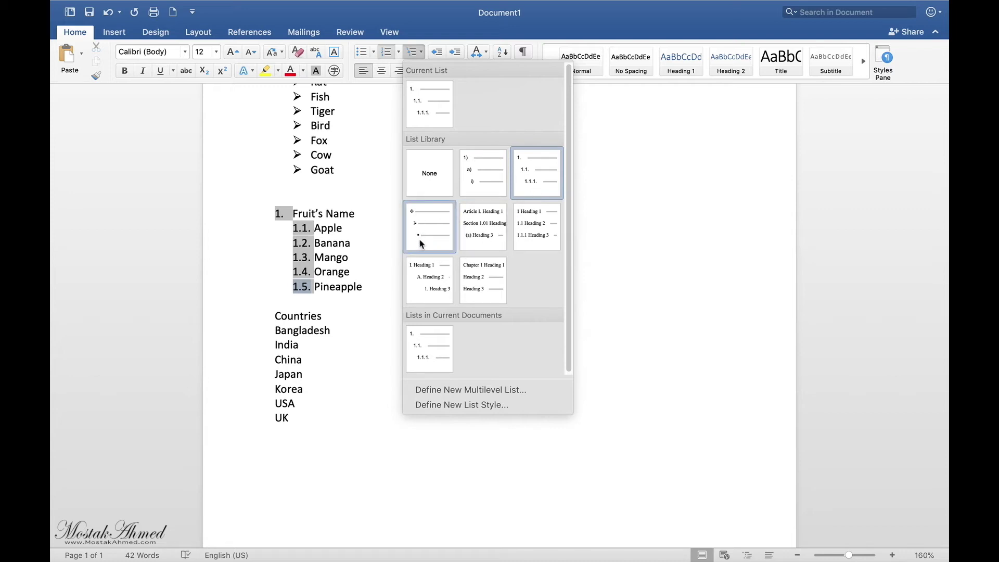
{"action": "left_click", "coordinate": [370, 345]}
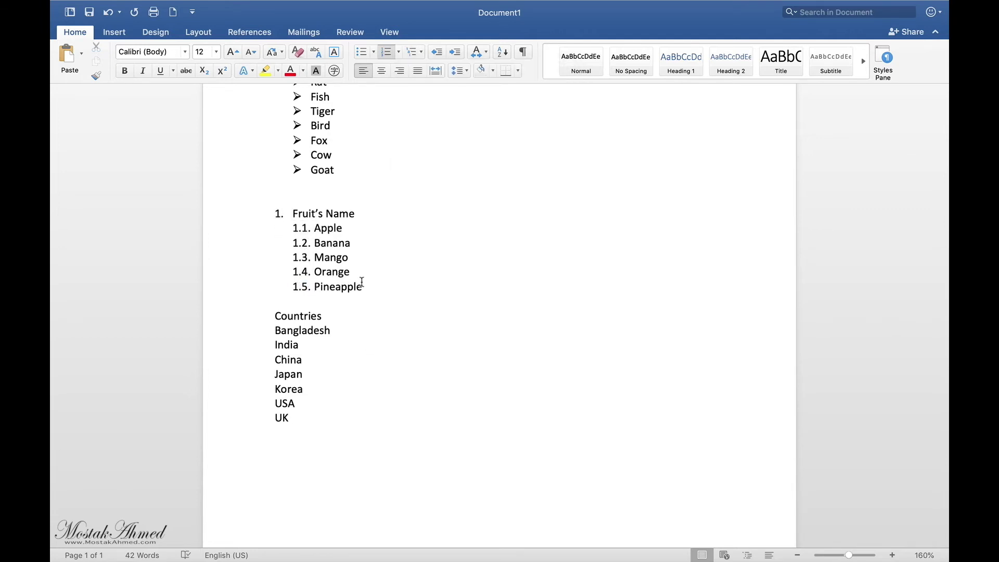
{"action": "left_click", "coordinate": [275, 316]}
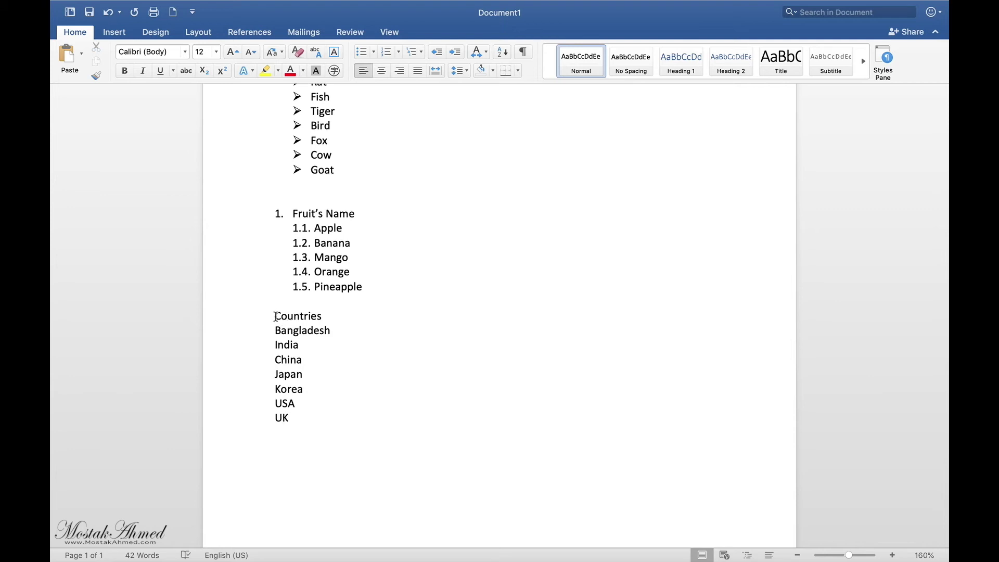
Number Countries, Bangladesh and India, tabbing Bangladesh and India down to 2.1 and 2.2
{"action": "left_click", "coordinate": [385, 52]}
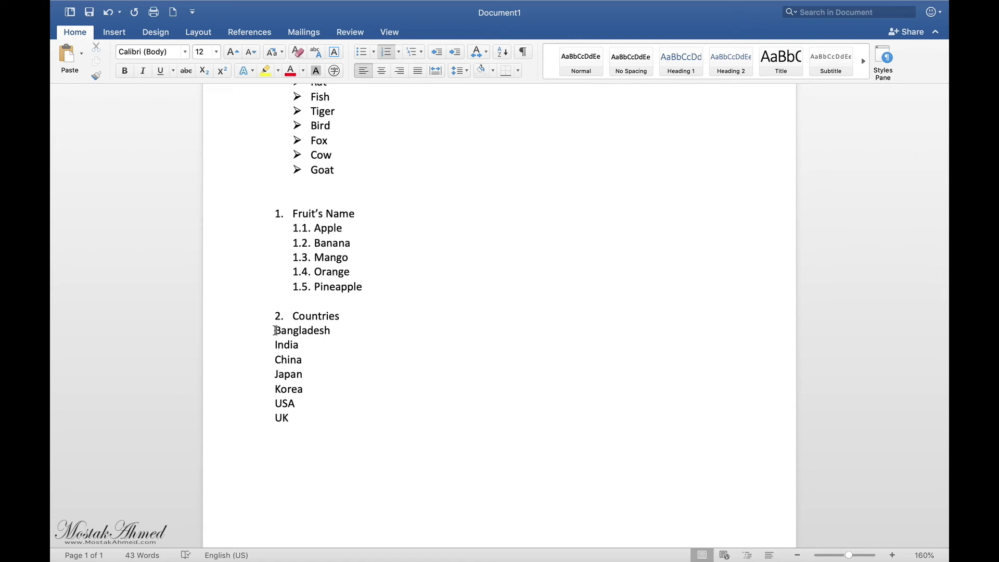
{"action": "left_click", "coordinate": [276, 330]}
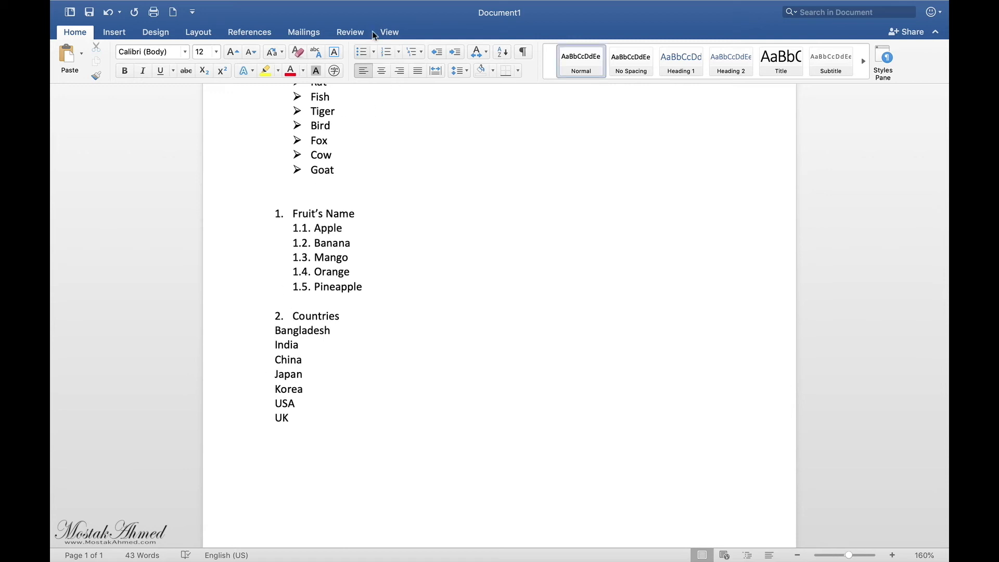
{"action": "left_click", "coordinate": [385, 52]}
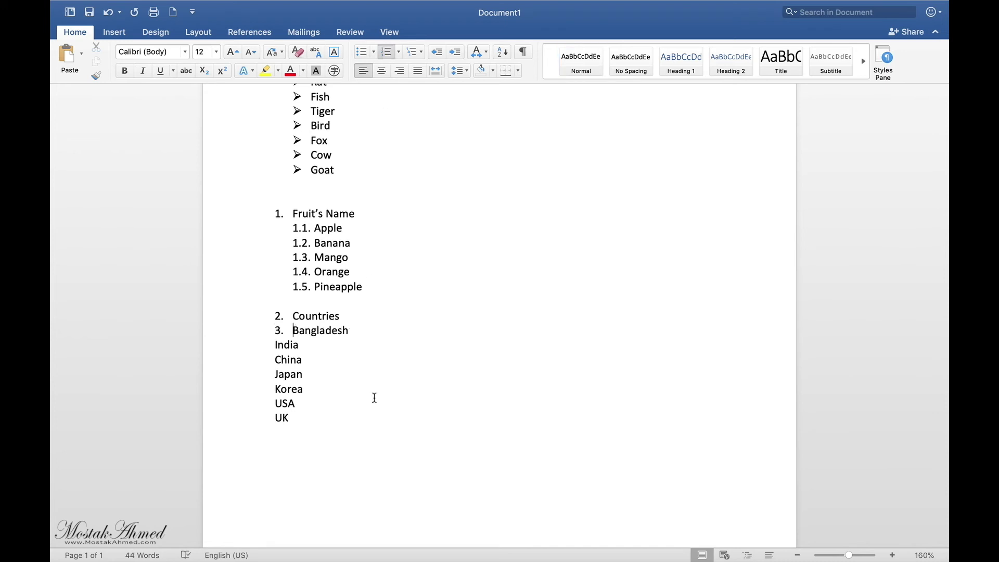
{"action": "key", "text": "Tab"}
{"action": "left_click", "coordinate": [275, 345]}
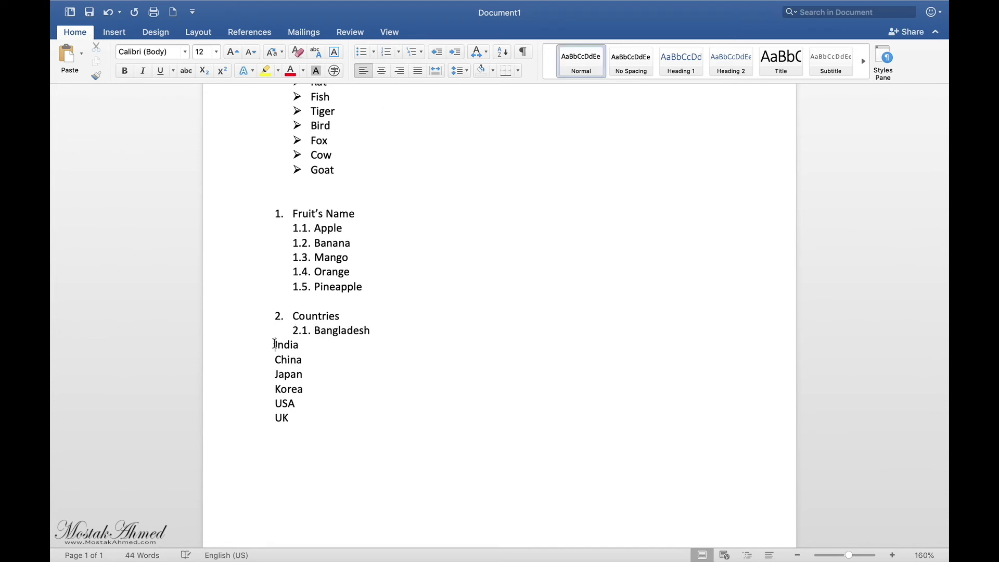
{"action": "left_click", "coordinate": [386, 52]}
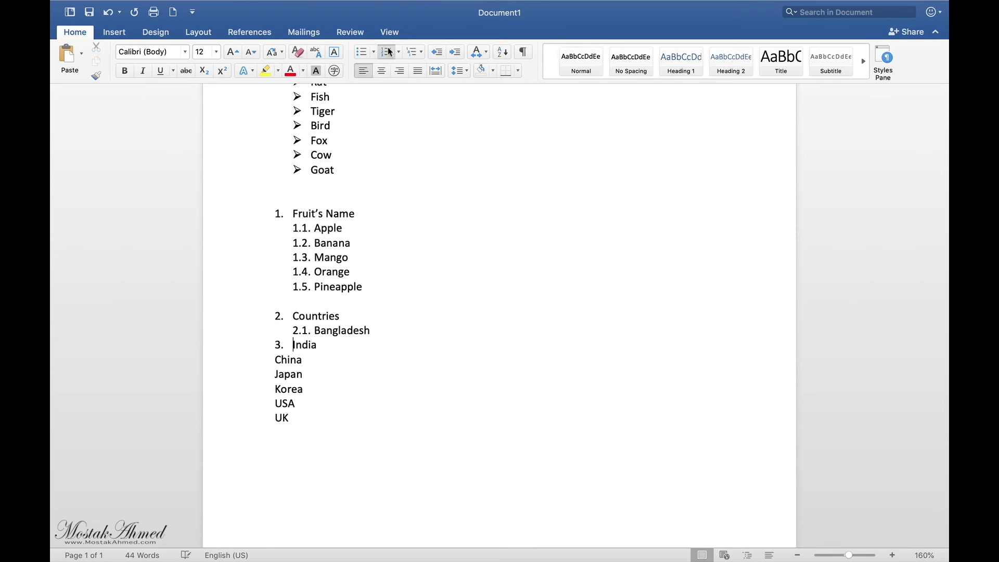
{"action": "key", "text": "Tab"}
Number the China through UK lines together and demote them to sub-items 2.3–2.7
{"action": "left_click_drag", "start_coordinate": [274, 359], "coordinate": [294, 418]}
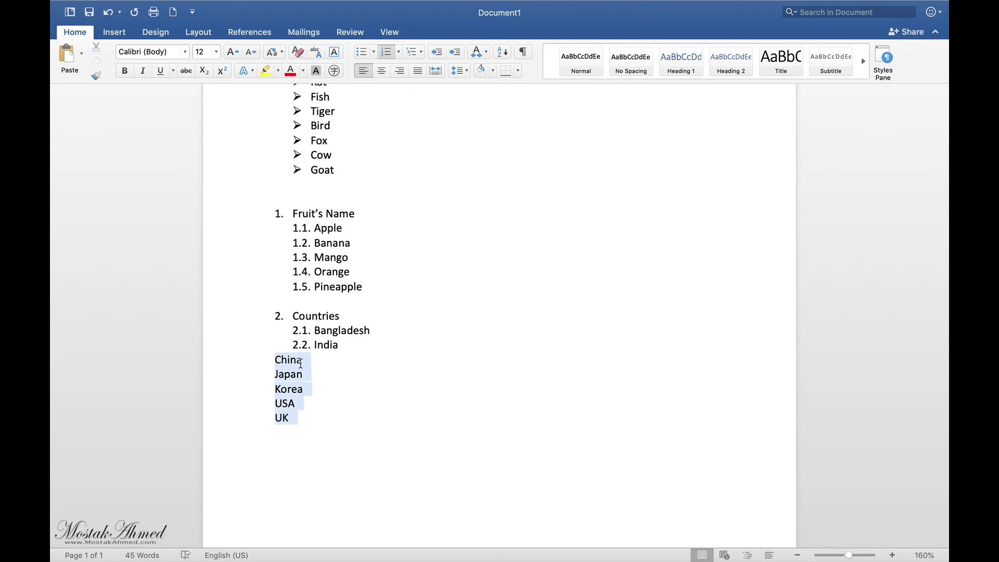
{"action": "left_click", "coordinate": [387, 53]}
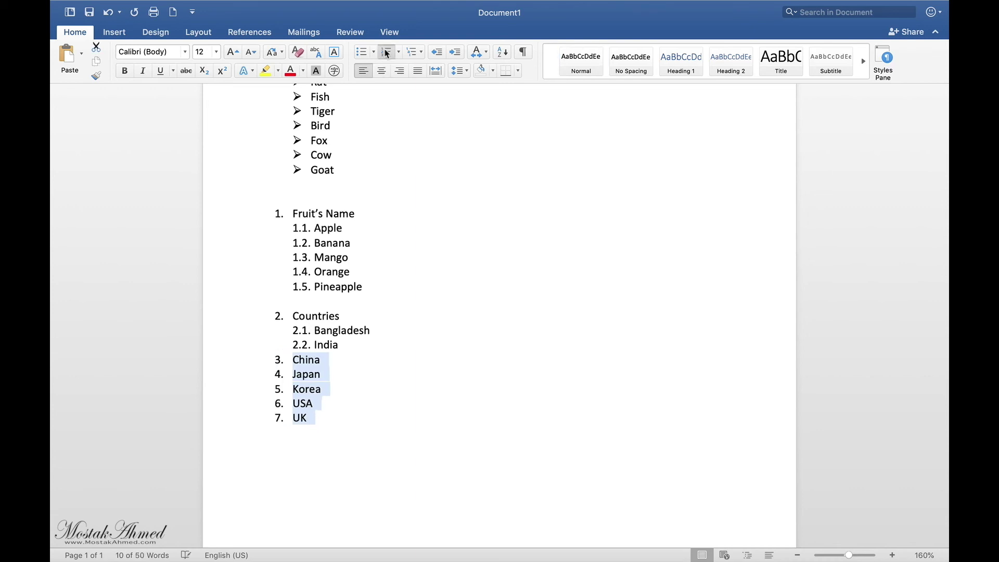
{"action": "key", "text": "Tab"}
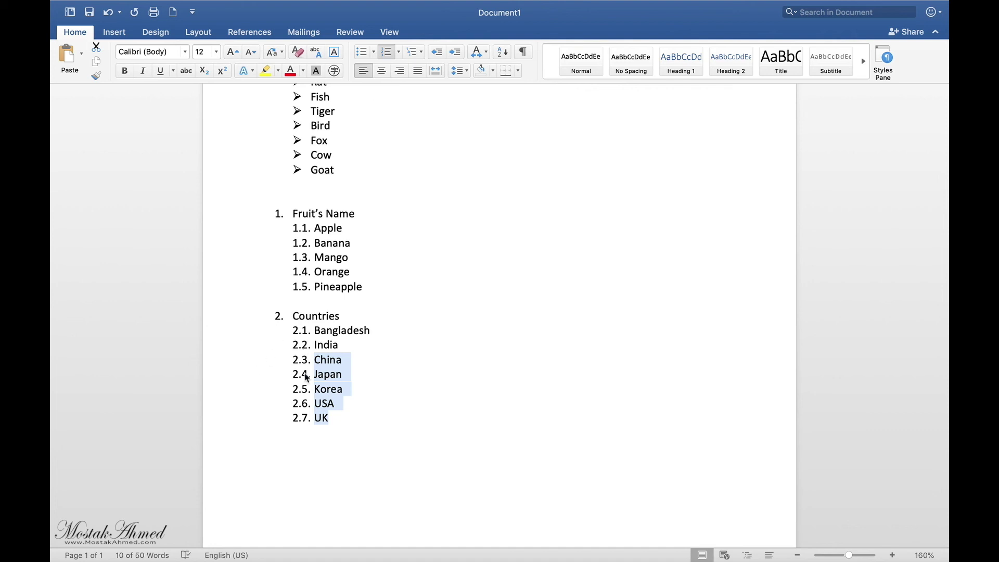
{"action": "left_click", "coordinate": [370, 428]}
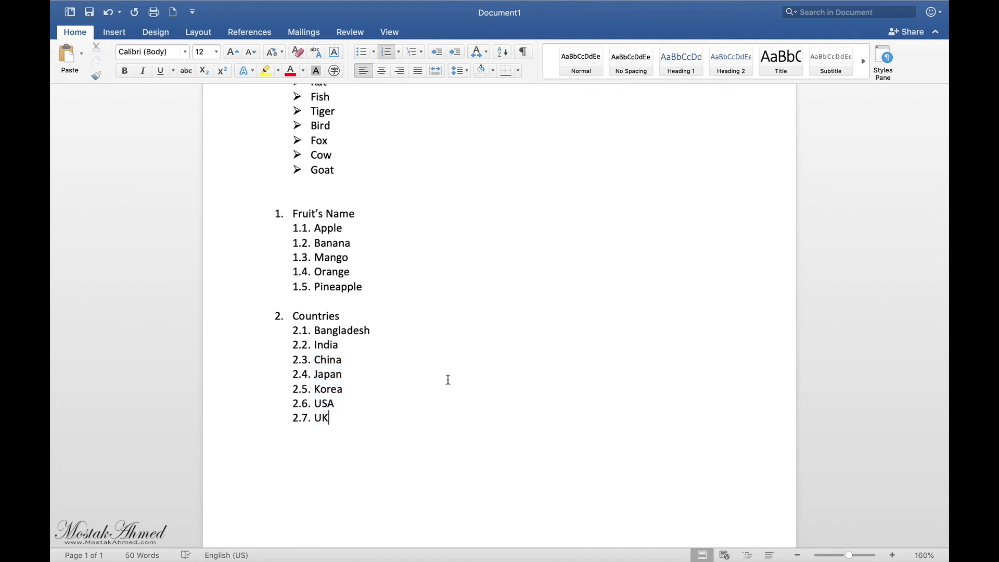
{"action": "scroll", "coordinate": [448, 379], "scroll_direction": "up", "scroll_amount": 3}
{"action": "scroll", "coordinate": [448, 379], "scroll_direction": "up", "scroll_amount": 2}
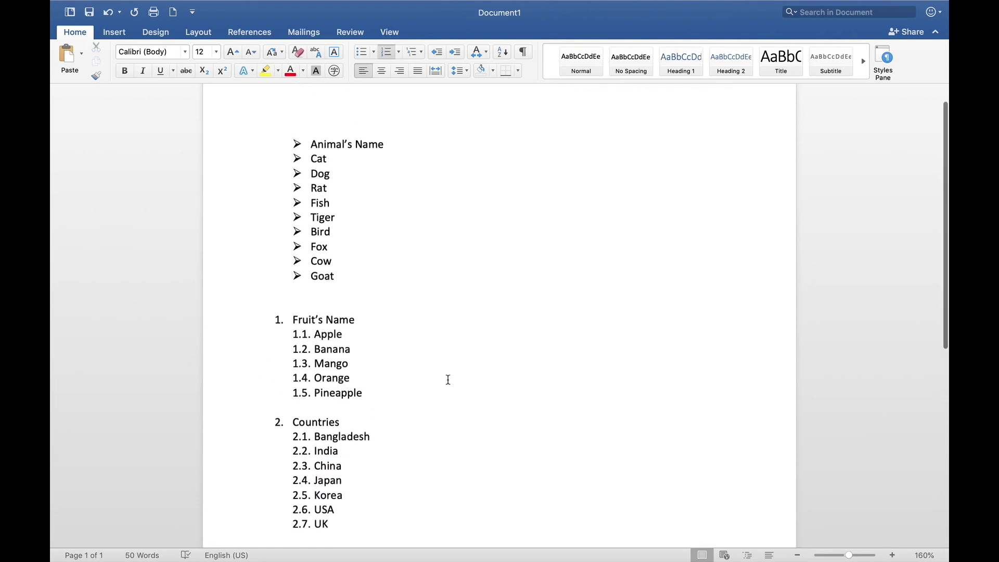